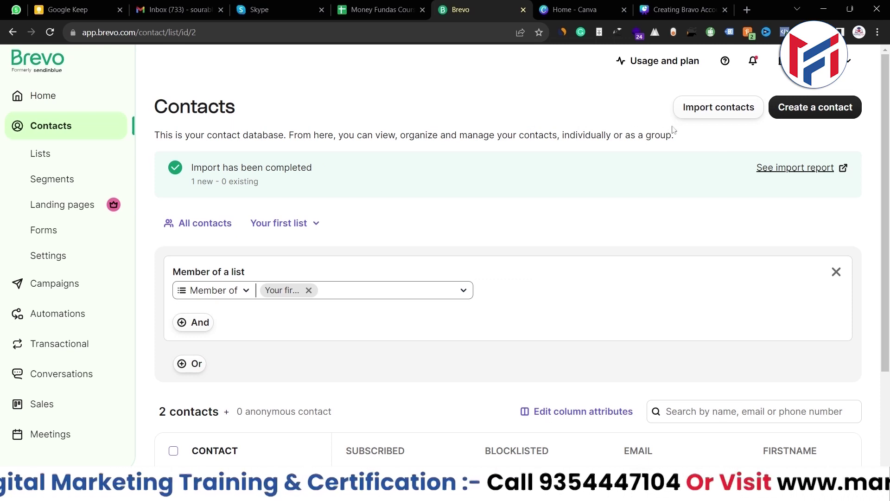
- Start a contact import into the list using the file upload option
{"action": "left_click", "coordinate": [698, 112]}
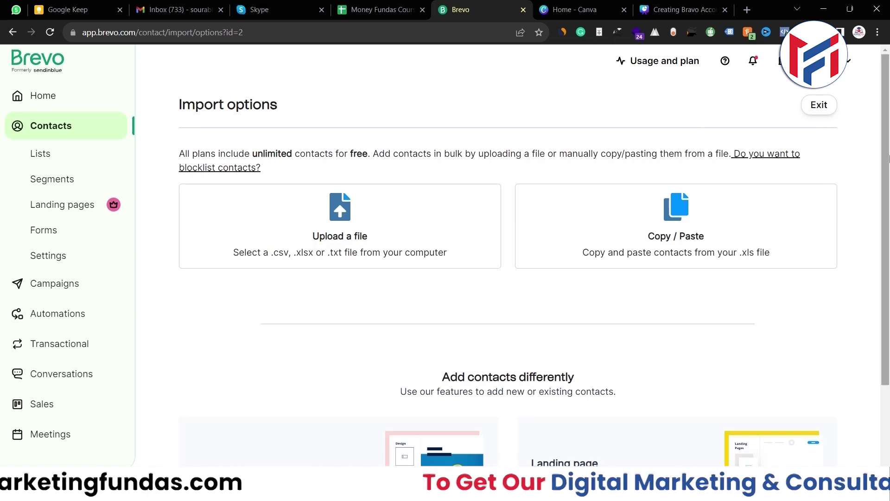
{"action": "scroll", "coordinate": [698, 112], "scroll_direction": "down", "scroll_amount": 3}
{"action": "scroll", "coordinate": [518, 117], "scroll_direction": "up", "scroll_amount": 3}
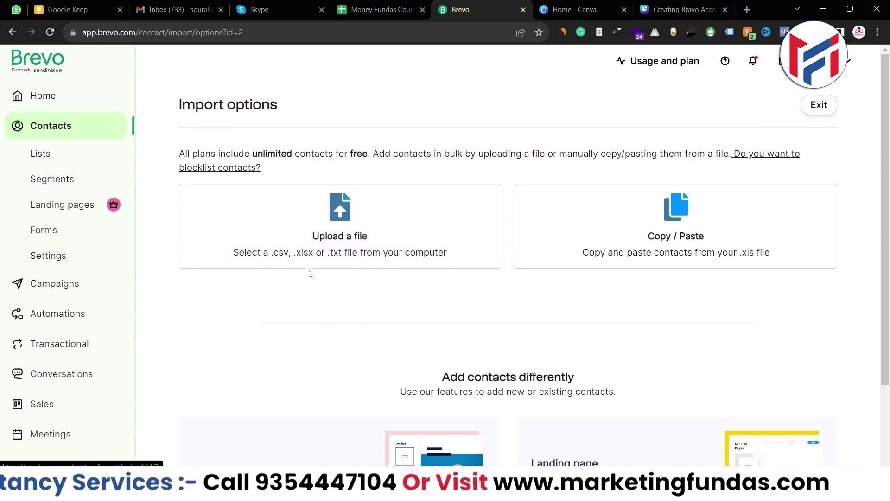
{"action": "left_click", "coordinate": [323, 227]}
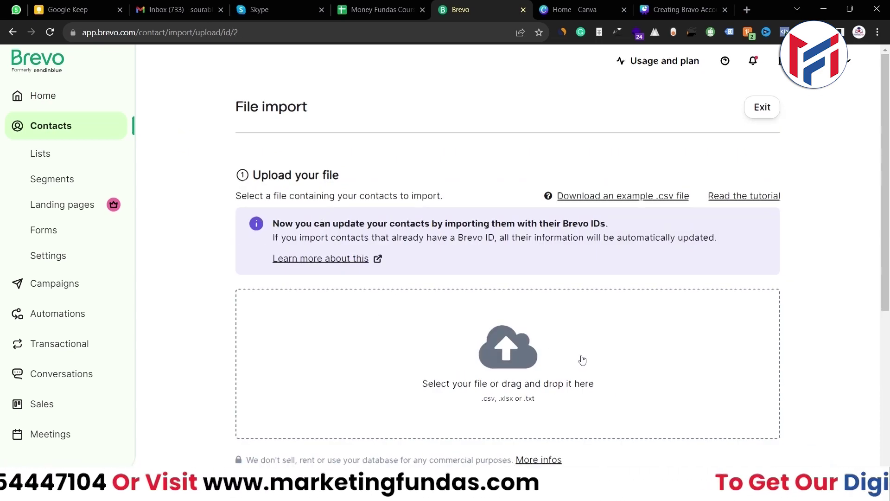
{"action": "scroll", "coordinate": [422, 183], "scroll_direction": "down", "scroll_amount": 4}
{"action": "scroll", "coordinate": [422, 183], "scroll_direction": "up", "scroll_amount": 2}
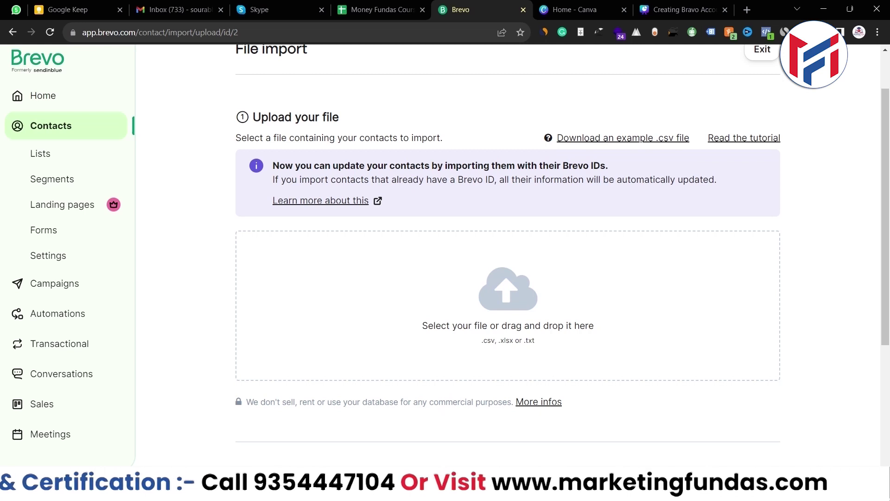
- Open the downloaded Demo Data.xlsx in Excel and enable editing of the workbook
{"action": "left_click", "coordinate": [841, 32]}
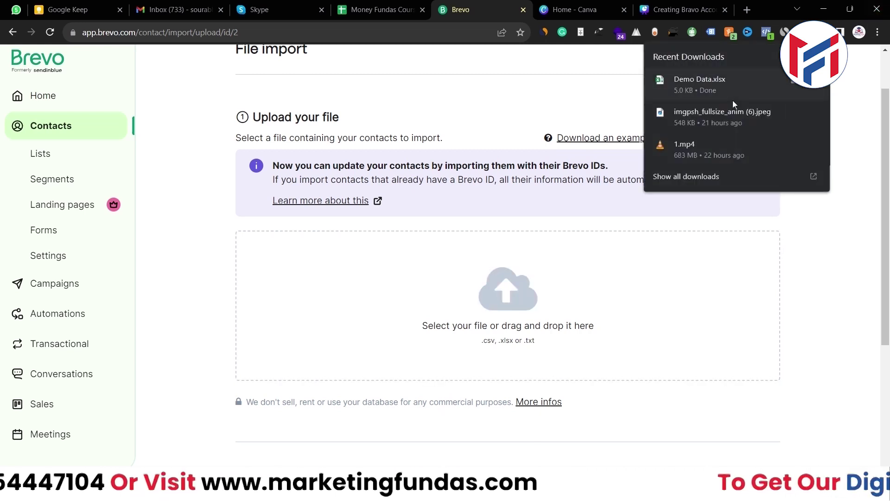
{"action": "left_click", "coordinate": [707, 96]}
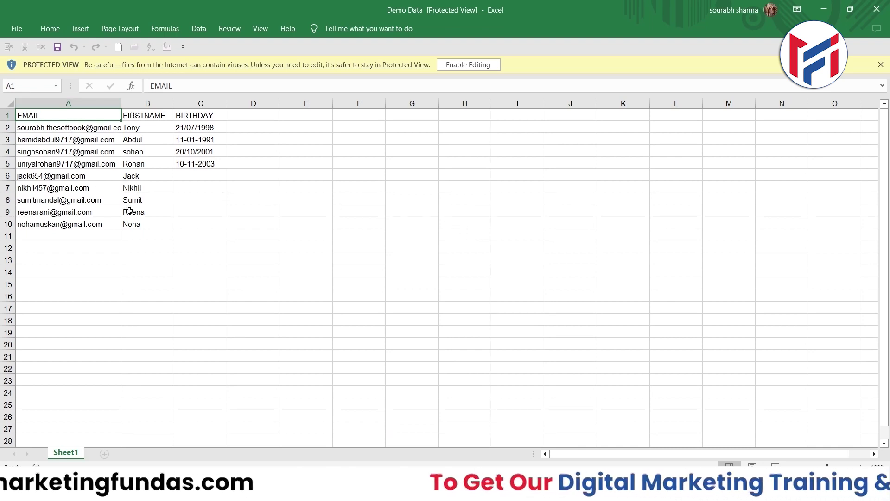
{"action": "left_click", "coordinate": [447, 67]}
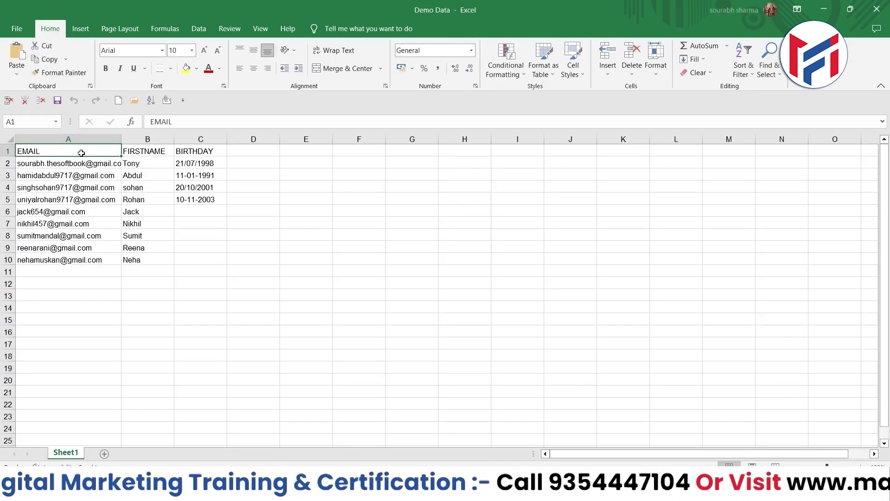
- Make the EMAIL, FIRSTNAME and BIRTHDAY header cells A1:C1 bold
{"action": "left_click_drag", "start_coordinate": [81, 153], "coordinate": [204, 152]}
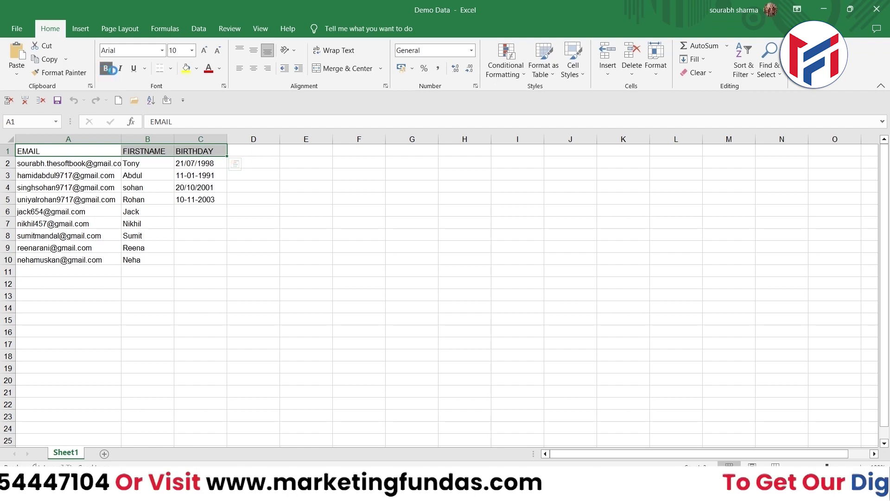
{"action": "left_click", "coordinate": [111, 69]}
{"action": "left_click", "coordinate": [328, 343]}
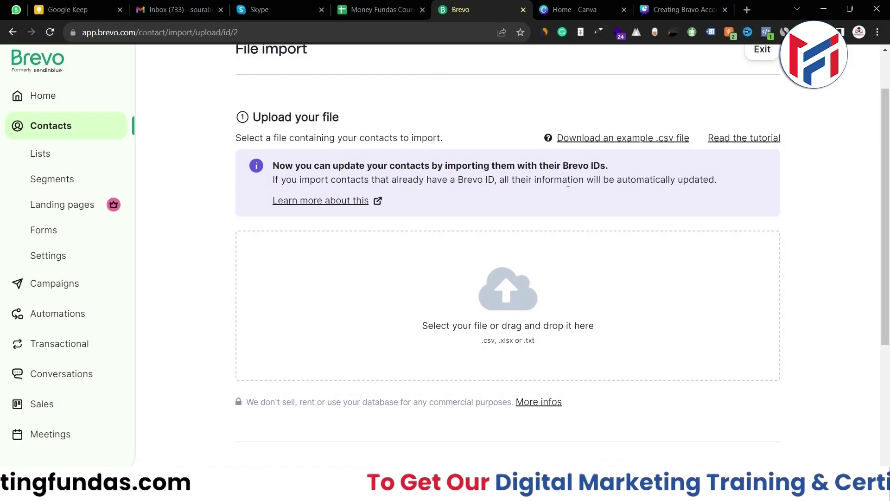
- Back in Brevo, upload Demo Data.xlsx from the recent downloads as the import file and confirm it
{"action": "scroll", "coordinate": [540, 221], "scroll_direction": "up", "scroll_amount": 2}
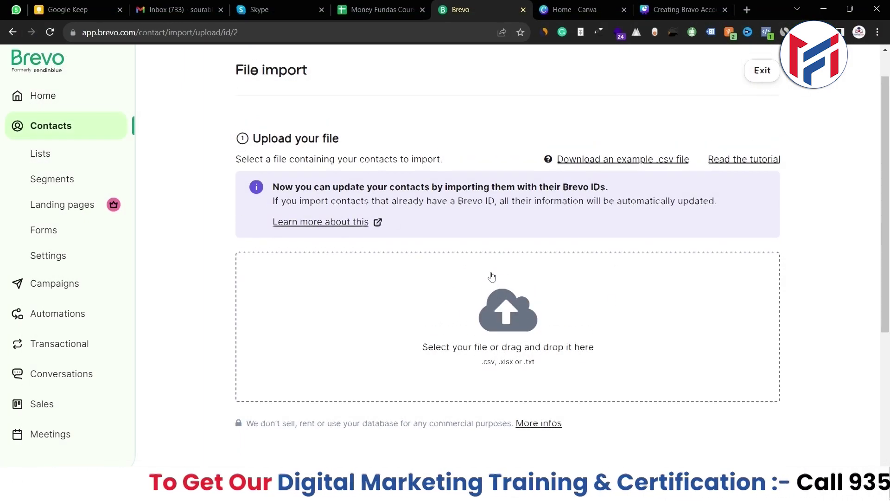
{"action": "left_click", "coordinate": [840, 32]}
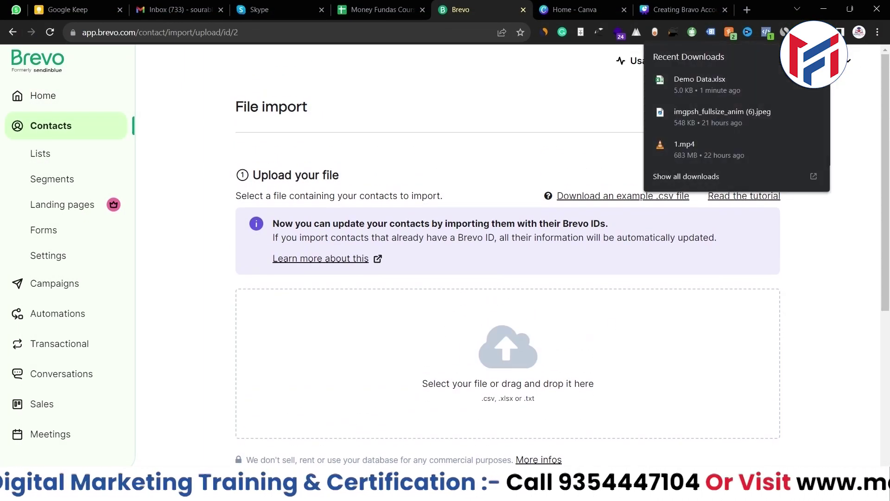
{"action": "left_click_drag", "start_coordinate": [707, 92], "coordinate": [513, 334]}
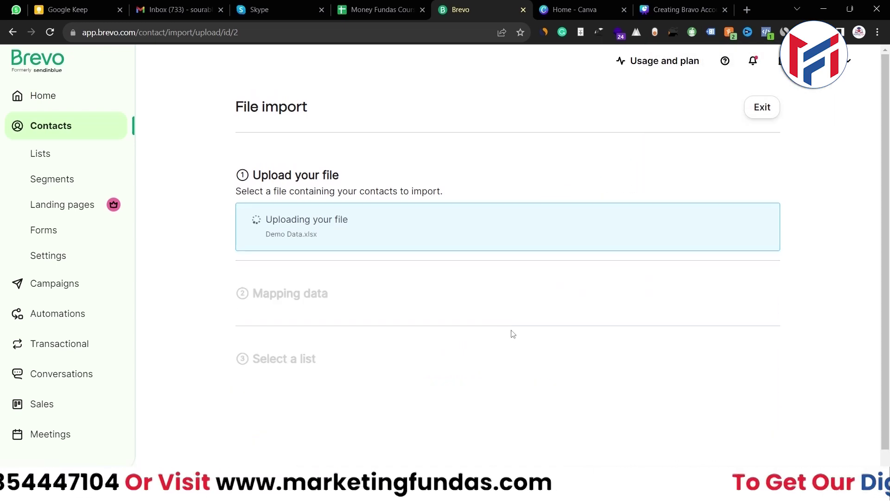
{"action": "scroll", "coordinate": [511, 338], "scroll_direction": "down", "scroll_amount": 1}
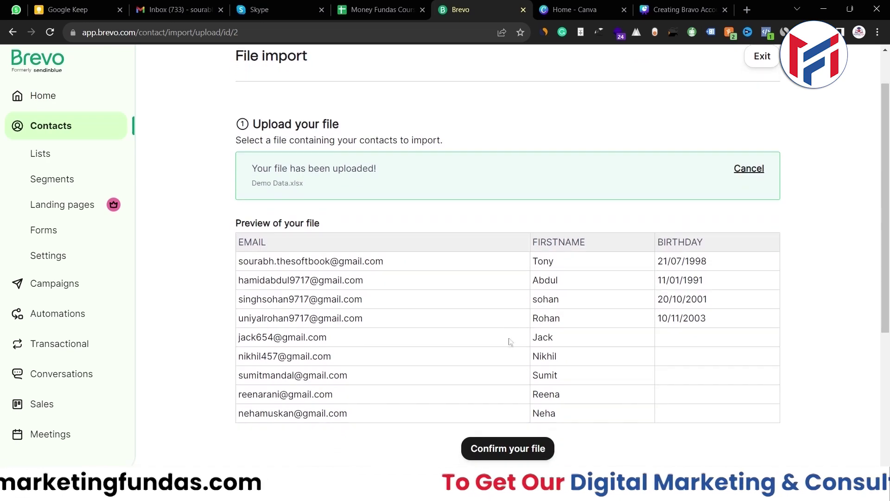
{"action": "scroll", "coordinate": [588, 119], "scroll_direction": "down", "scroll_amount": 1}
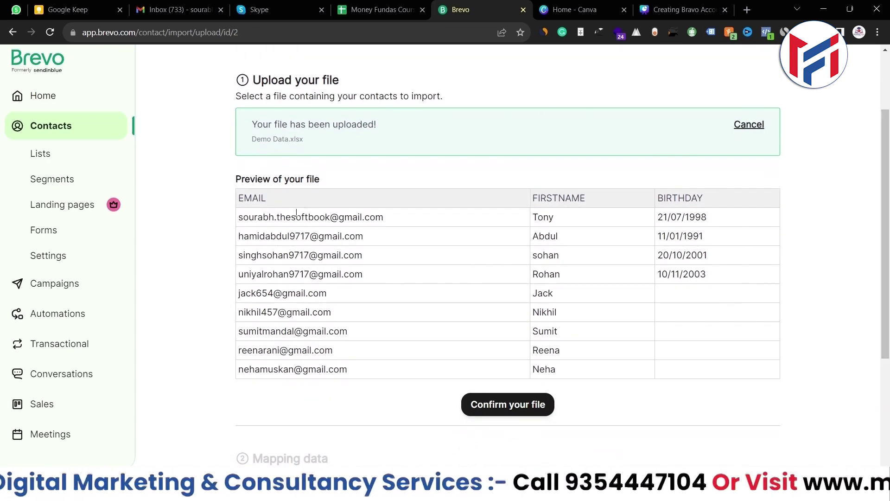
{"action": "left_click", "coordinate": [486, 414]}
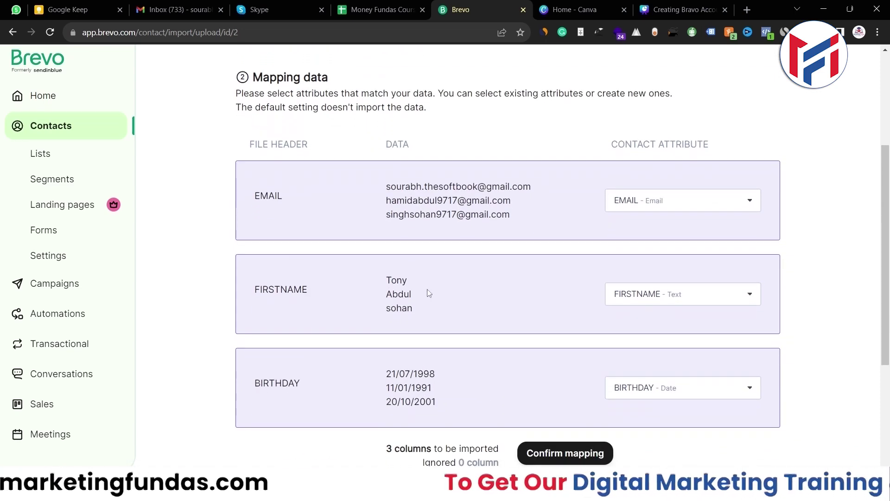
- Check the contact attributes matched to the EMAIL, FIRSTNAME and BIRTHDAY columns and confirm the mapping
{"action": "scroll", "coordinate": [427, 293], "scroll_direction": "down", "scroll_amount": 2}
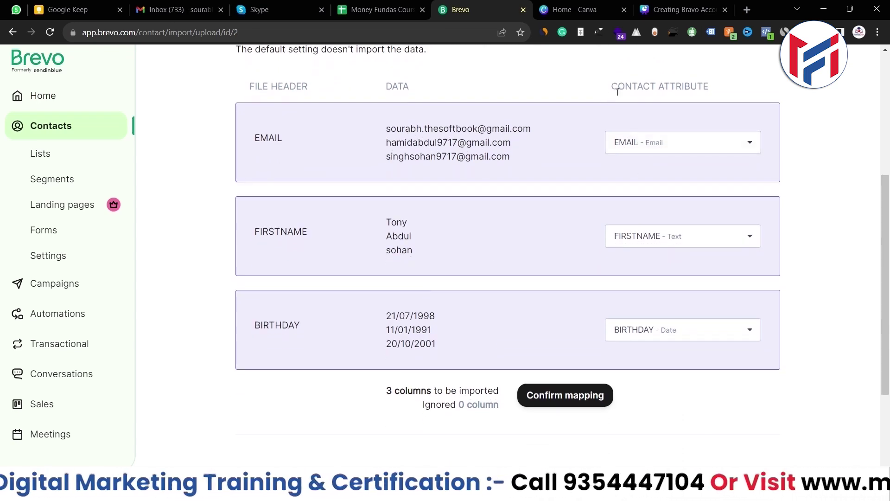
{"action": "left_click_drag", "start_coordinate": [611, 88], "coordinate": [710, 90]}
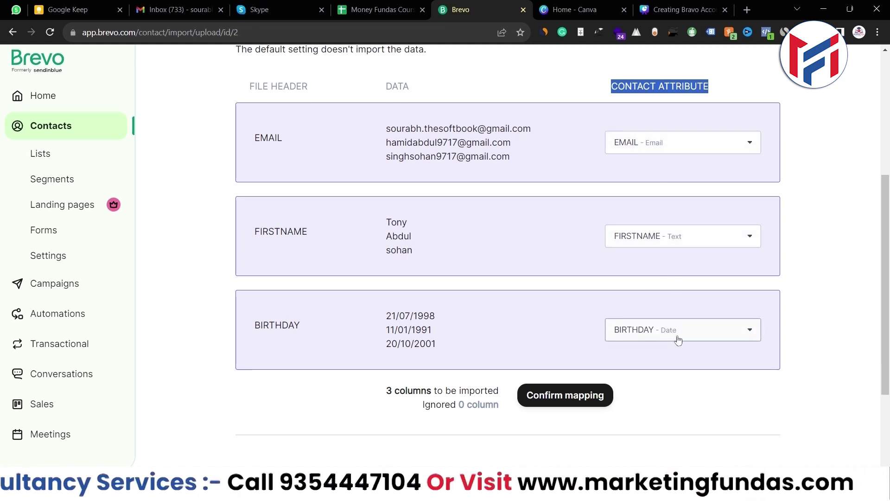
{"action": "scroll", "coordinate": [620, 347], "scroll_direction": "up", "scroll_amount": 2}
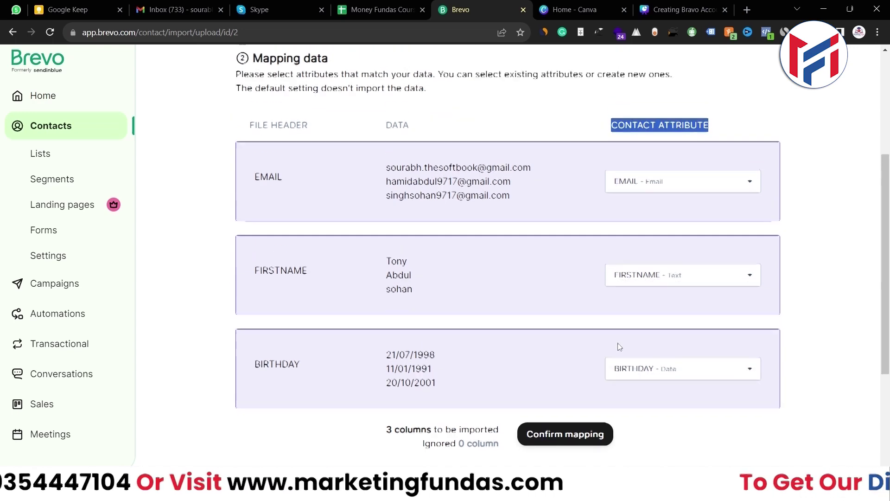
{"action": "scroll", "coordinate": [617, 348], "scroll_direction": "down", "scroll_amount": 3}
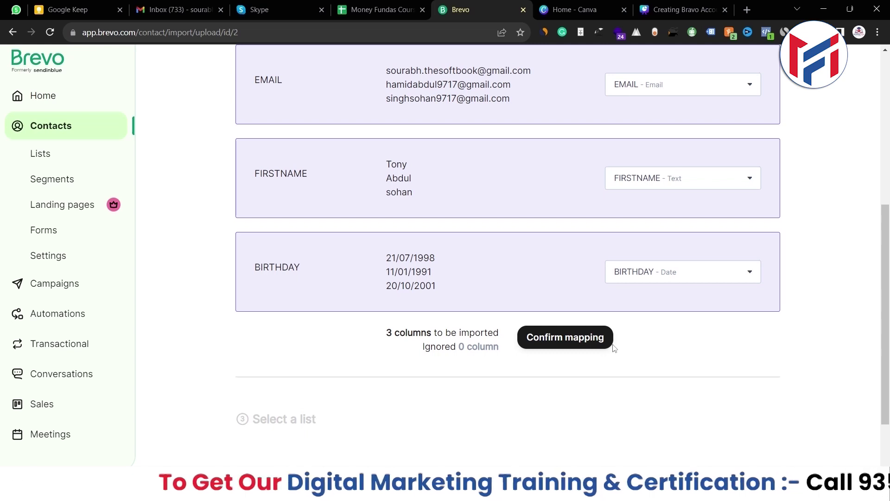
{"action": "left_click", "coordinate": [586, 349]}
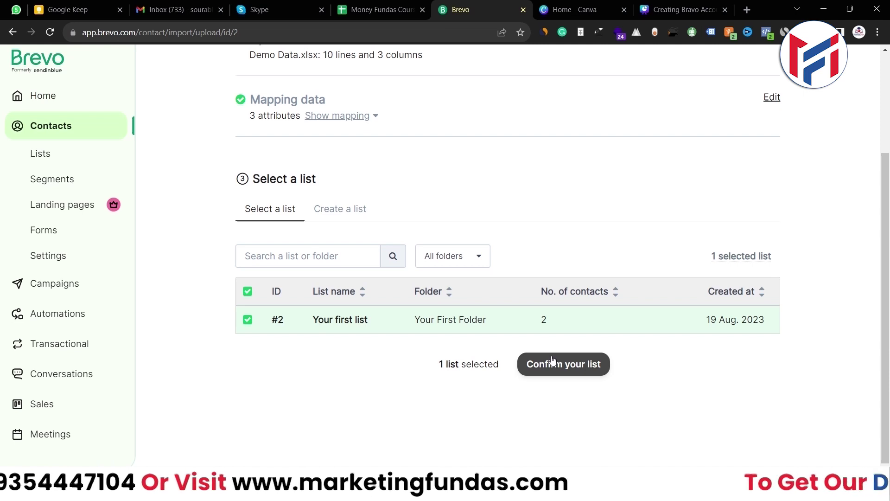
- Check the form for creating a list, return to the existing lists and confirm "Your first list" as the import target
{"action": "left_click", "coordinate": [348, 217]}
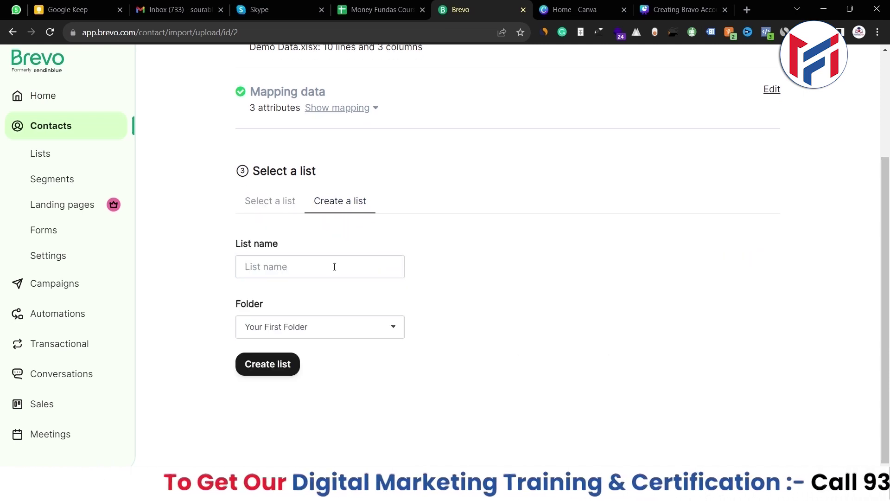
{"action": "left_click", "coordinate": [271, 204]}
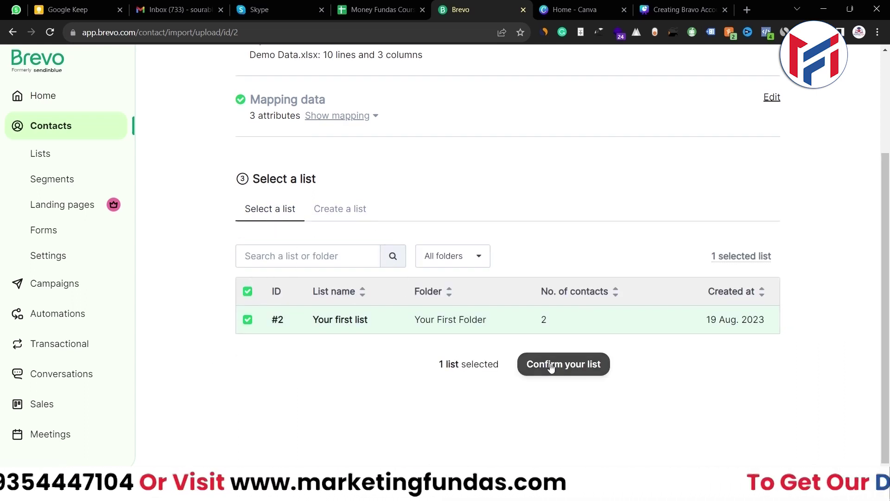
{"action": "left_click", "coordinate": [550, 366]}
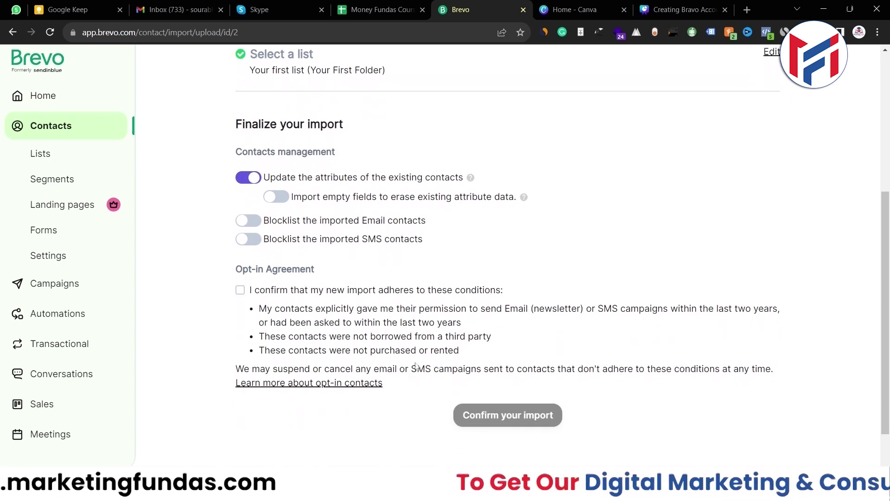
- Accept the opt-in agreement conditions for the new import
{"action": "left_click", "coordinate": [239, 290]}
{"action": "left_click_drag", "start_coordinate": [235, 273], "coordinate": [347, 274]}
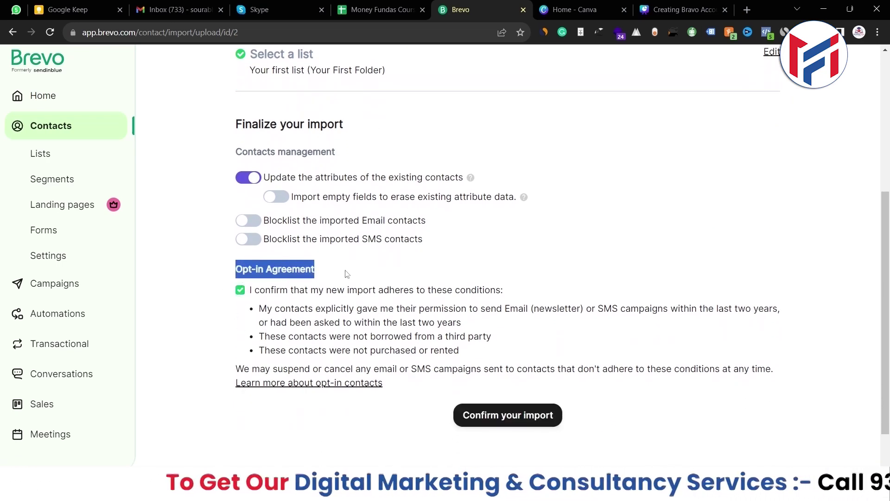
{"action": "left_click", "coordinate": [271, 303]}
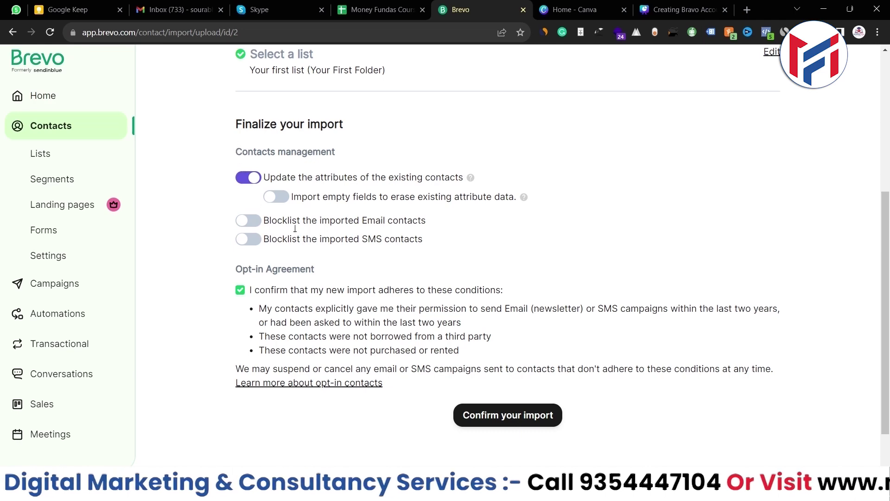
{"action": "left_click_drag", "start_coordinate": [246, 69], "coordinate": [290, 152]}
{"action": "left_click", "coordinate": [360, 139]}
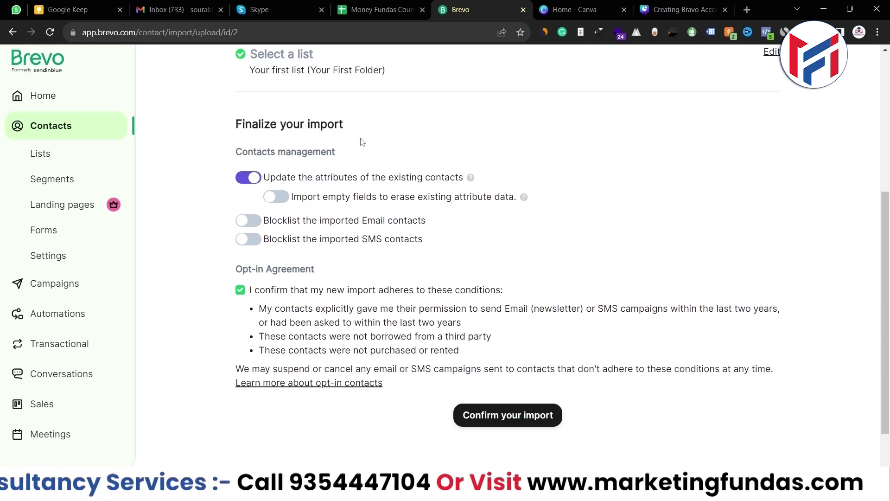
- Review the import summary and switch updating the attributes of existing contacts off and back on
{"action": "scroll", "coordinate": [309, 180], "scroll_direction": "up", "scroll_amount": 1}
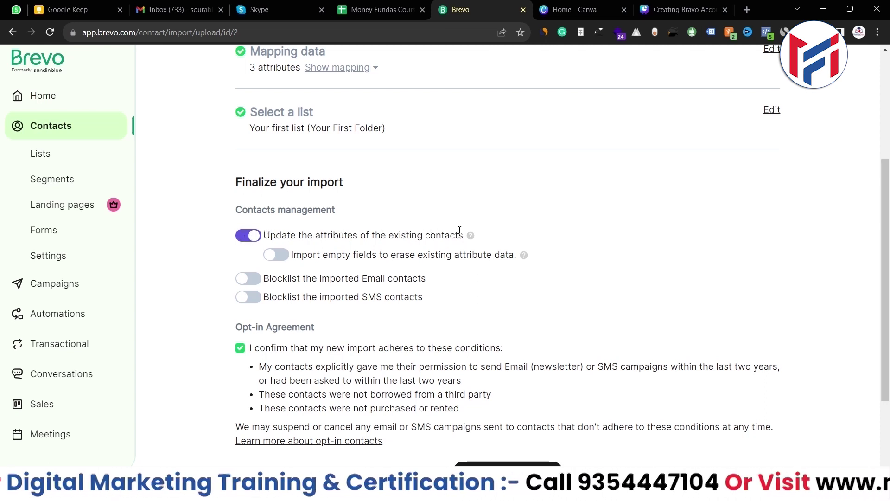
{"action": "scroll", "coordinate": [411, 279], "scroll_direction": "up", "scroll_amount": 3}
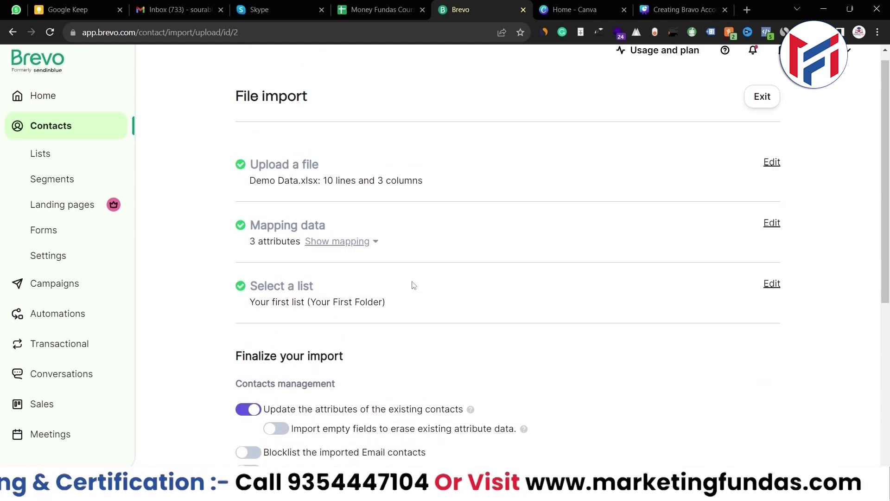
{"action": "scroll", "coordinate": [411, 285], "scroll_direction": "down", "scroll_amount": 2}
{"action": "scroll", "coordinate": [412, 284], "scroll_direction": "down", "scroll_amount": 1}
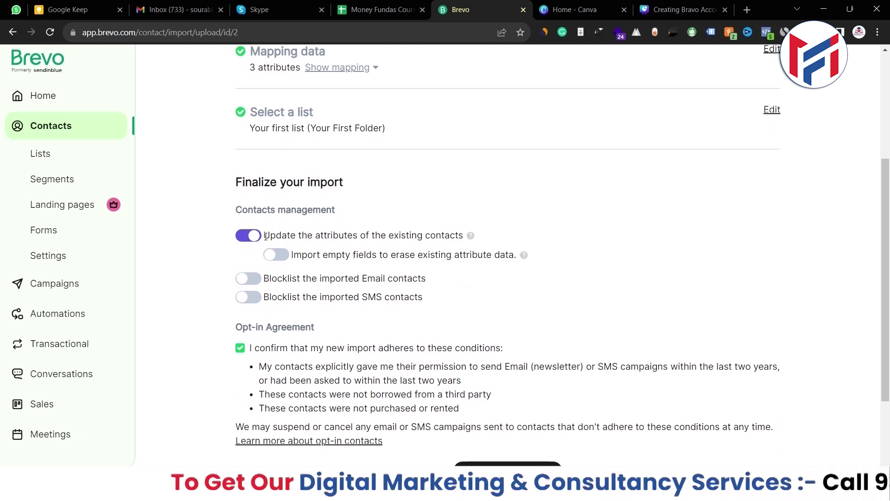
{"action": "left_click_drag", "start_coordinate": [262, 234], "coordinate": [457, 239]}
{"action": "left_click", "coordinate": [239, 243]}
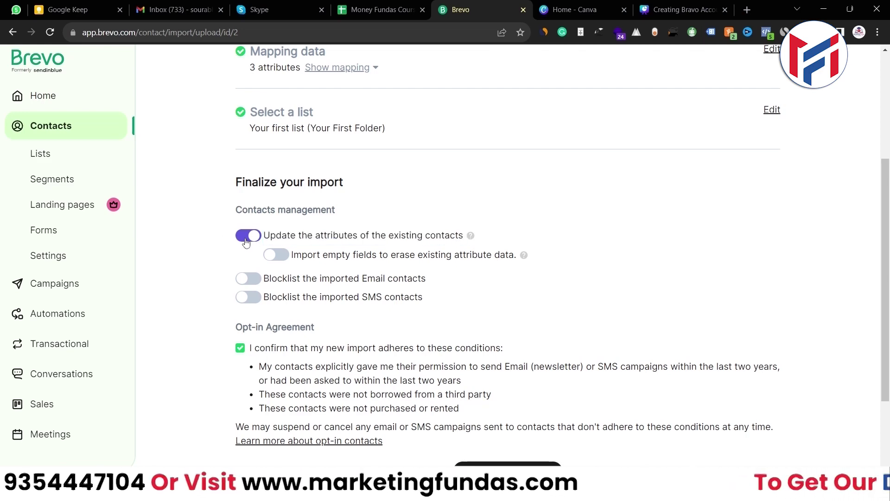
{"action": "left_click", "coordinate": [245, 240]}
{"action": "left_click", "coordinate": [245, 241]}
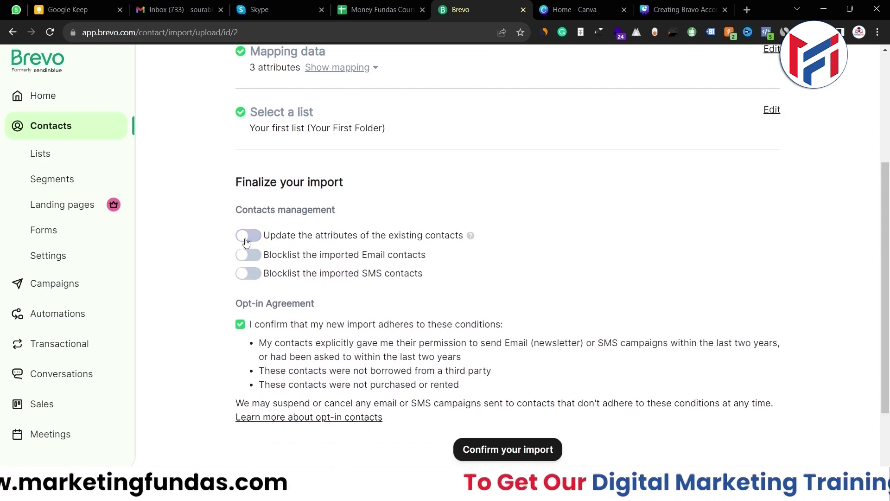
{"action": "left_click", "coordinate": [247, 238]}
- Turn on importing empty fields to erase existing attribute data
{"action": "left_click_drag", "start_coordinate": [294, 256], "coordinate": [454, 256]}
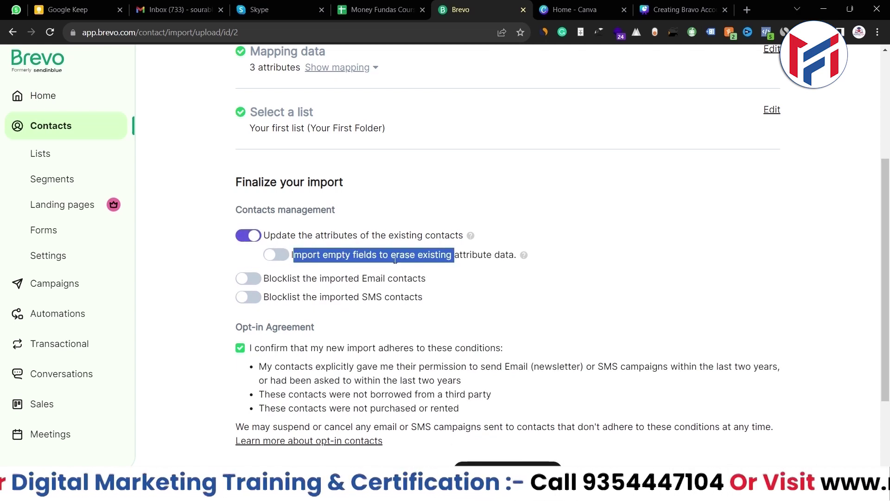
{"action": "left_click", "coordinate": [515, 255]}
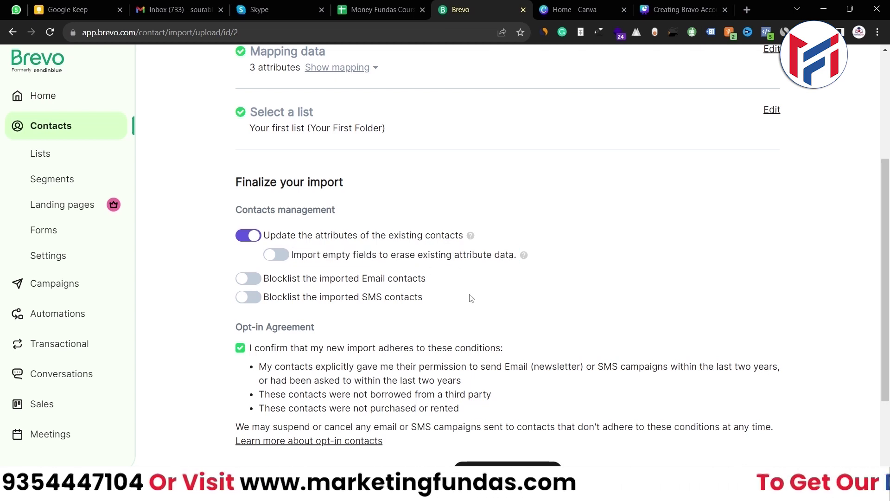
{"action": "left_click_drag", "start_coordinate": [293, 255], "coordinate": [506, 254]}
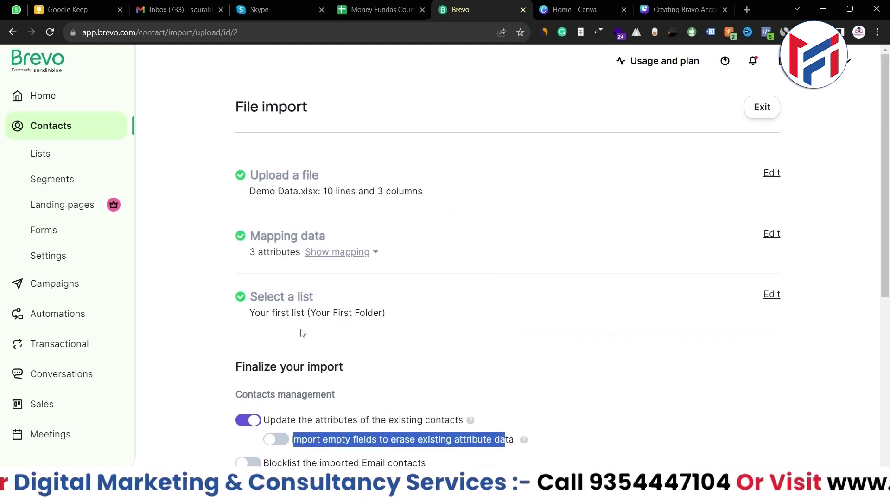
{"action": "scroll", "coordinate": [441, 318], "scroll_direction": "down", "scroll_amount": 4}
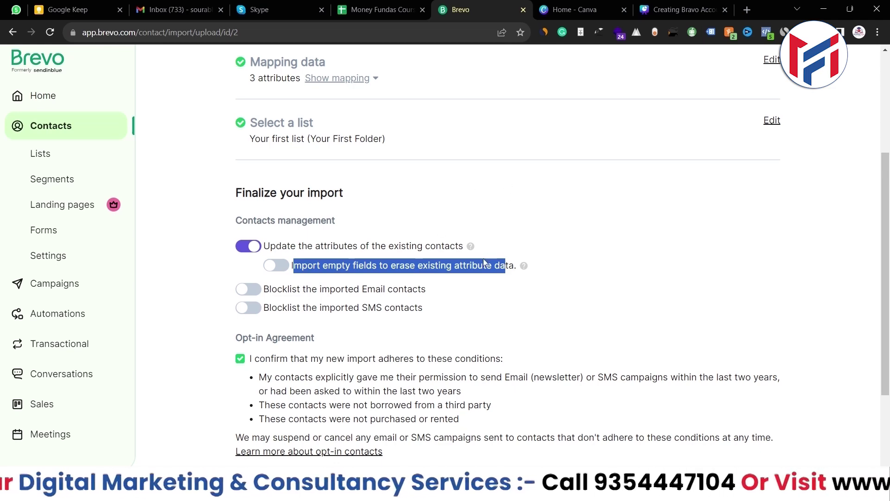
{"action": "scroll", "coordinate": [436, 246], "scroll_direction": "up", "scroll_amount": 2}
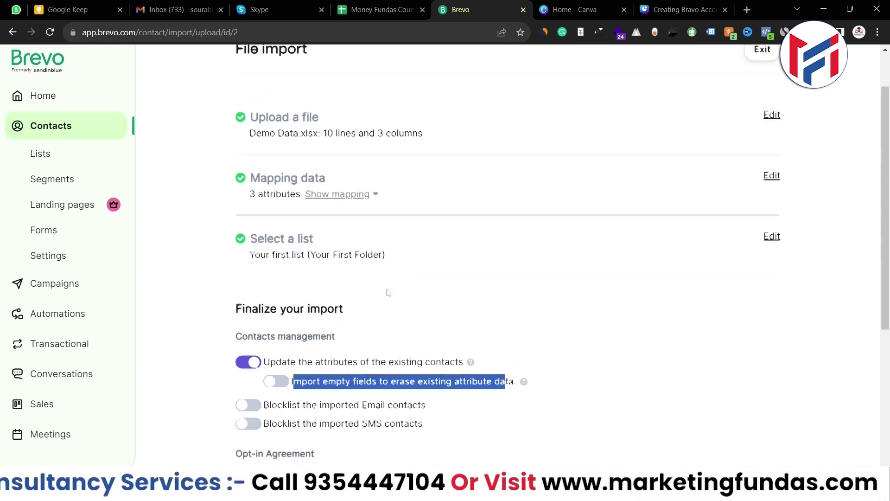
{"action": "scroll", "coordinate": [409, 266], "scroll_direction": "up", "scroll_amount": 1}
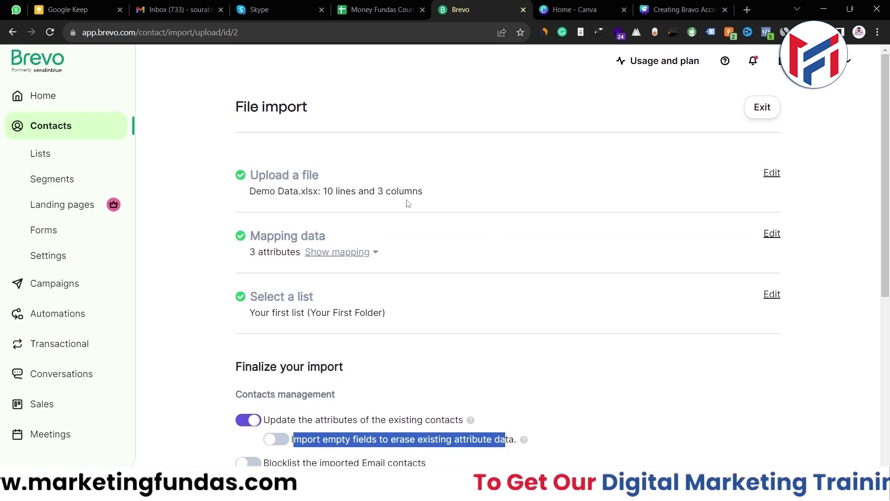
{"action": "scroll", "coordinate": [408, 204], "scroll_direction": "down", "scroll_amount": 2}
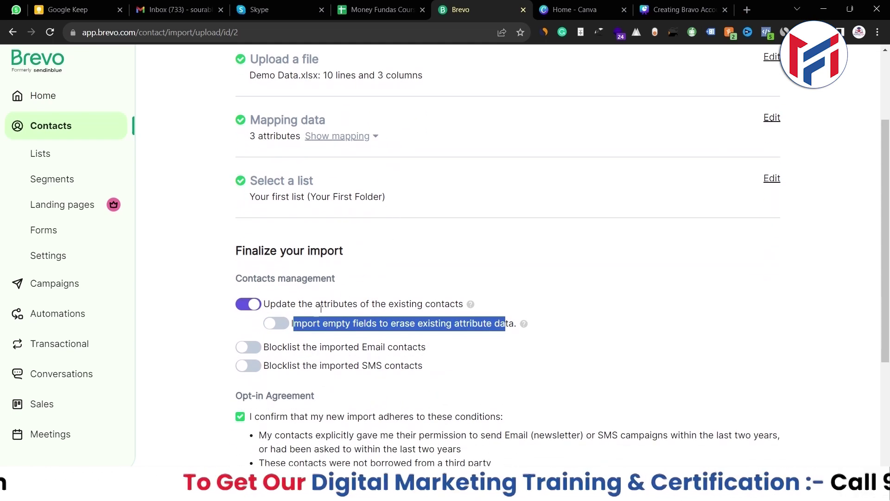
{"action": "left_click", "coordinate": [514, 326]}
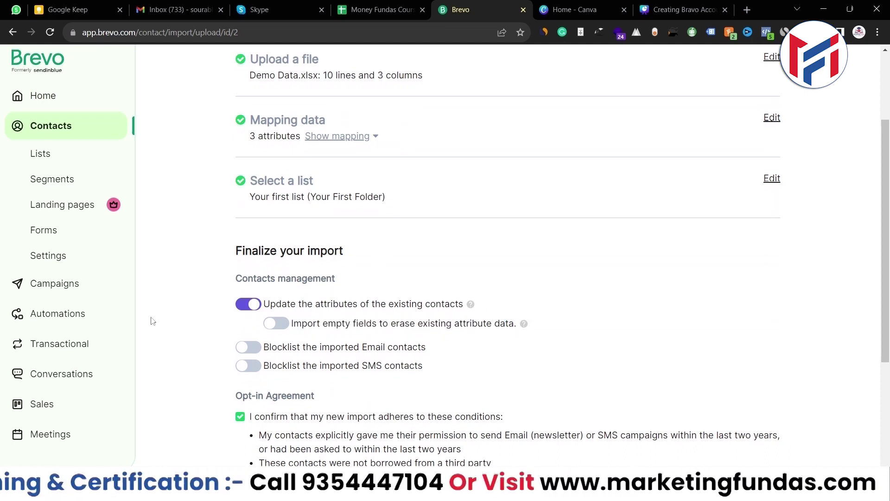
{"action": "left_click", "coordinate": [281, 329]}
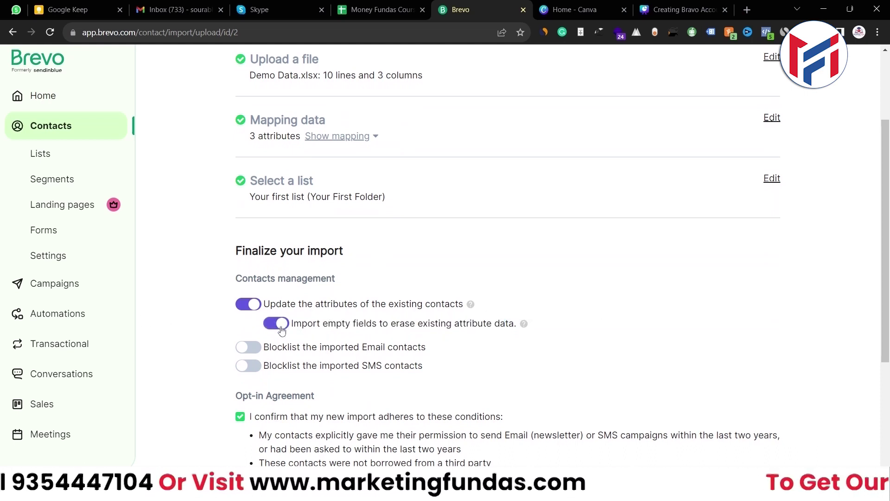